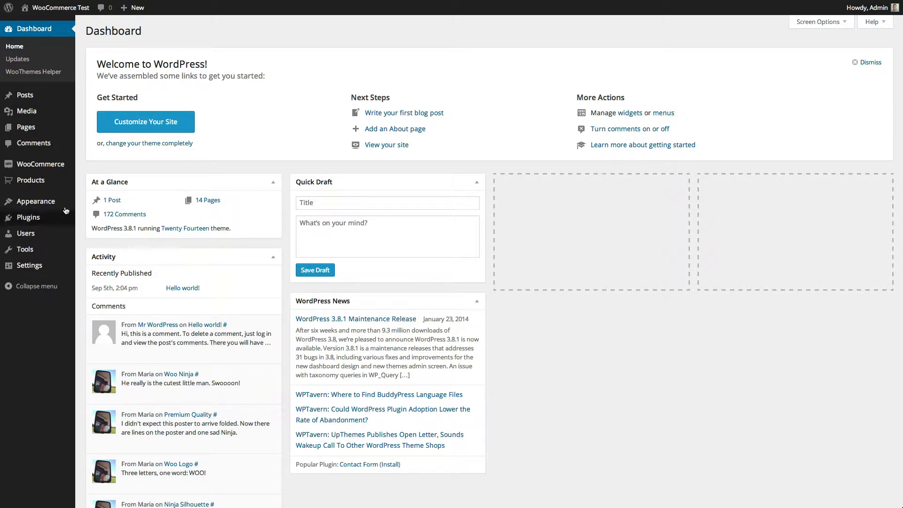
- Show the installed plugins list, including WooCommerce Dynamic Pricing
{"action": "left_click", "coordinate": [23, 219]}
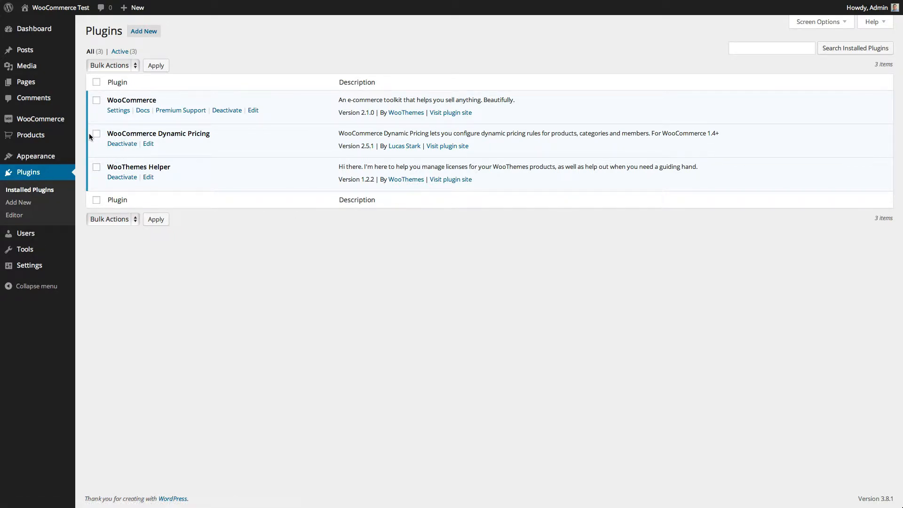
{"action": "mouse_move", "coordinate": [40, 163]}
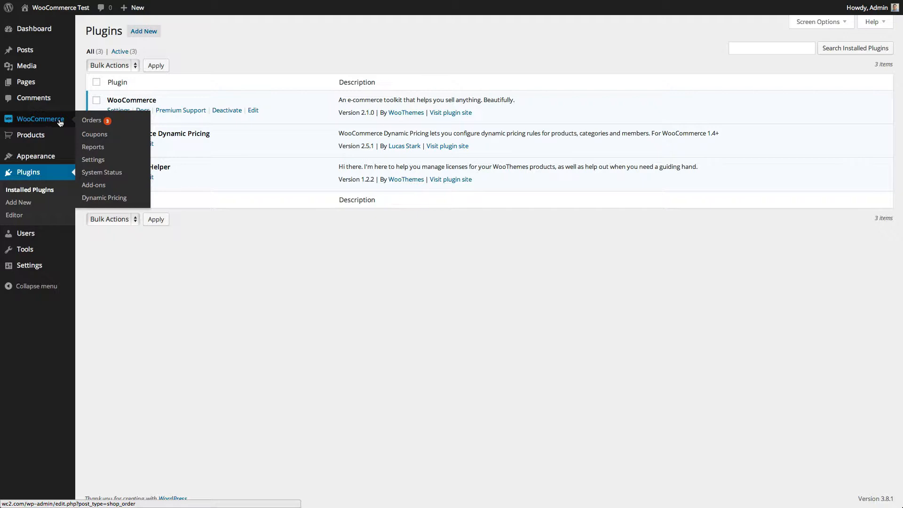
- Go to WooCommerce Dynamic Pricing and show the Category pricing table
{"action": "left_click", "coordinate": [104, 197]}
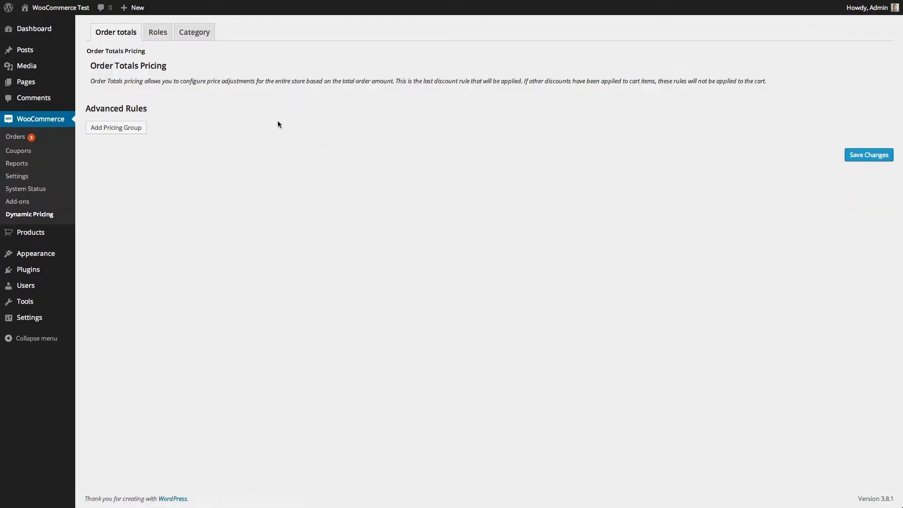
{"action": "left_click", "coordinate": [194, 32]}
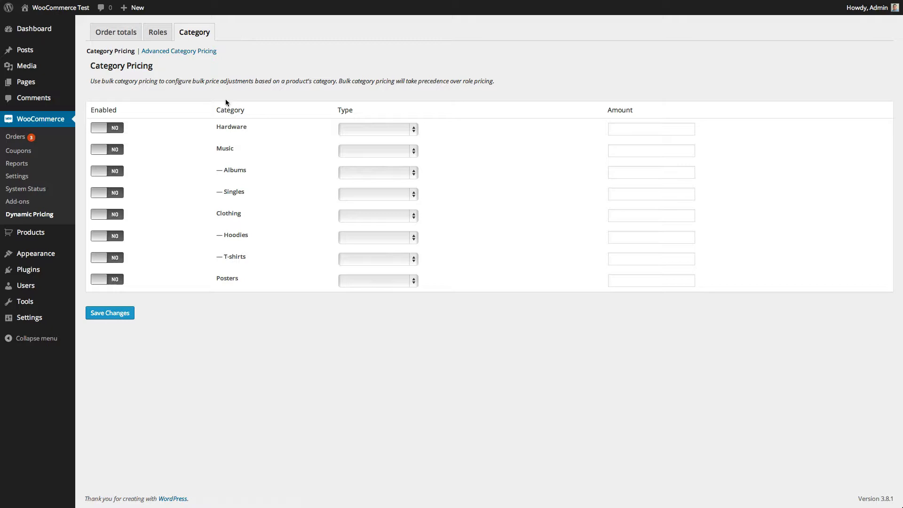
- Enable Hardware as a Percentage Discount rule and begin entering the 25 amount
{"action": "left_click", "coordinate": [112, 129]}
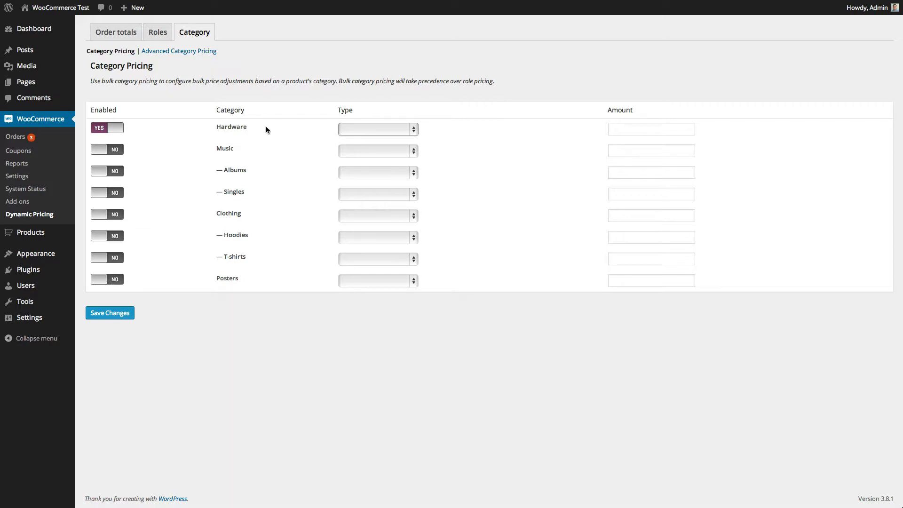
{"action": "left_click", "coordinate": [368, 130]}
{"action": "left_click", "coordinate": [371, 146]}
{"action": "left_click", "coordinate": [621, 130]}
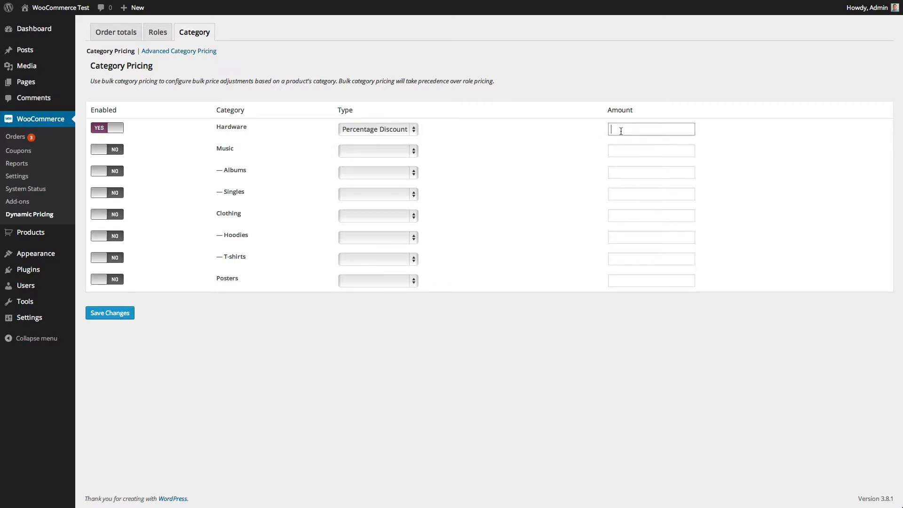
{"action": "type", "text": "25"}
- Save the category pricing rules and load Box of Galvanized Smooth Nails for editing
{"action": "left_click", "coordinate": [110, 313]}
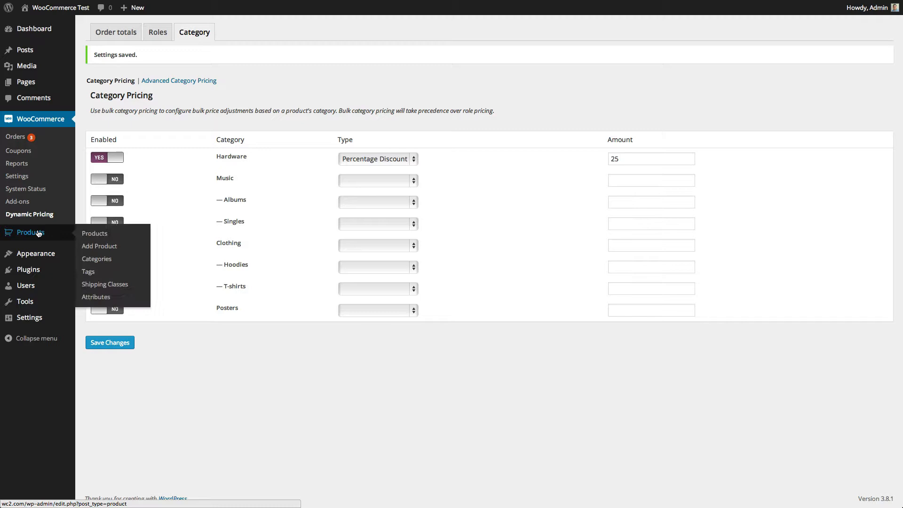
{"action": "left_click", "coordinate": [93, 233]}
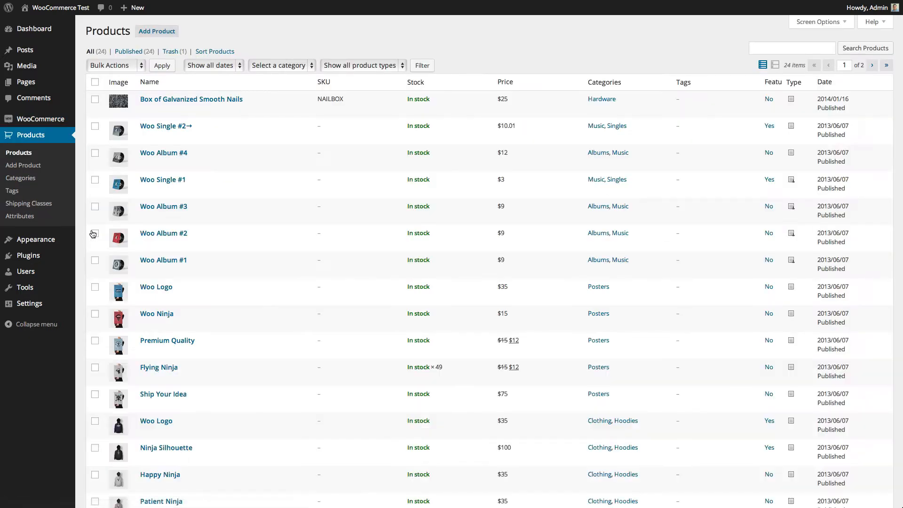
{"action": "left_click", "coordinate": [173, 99]}
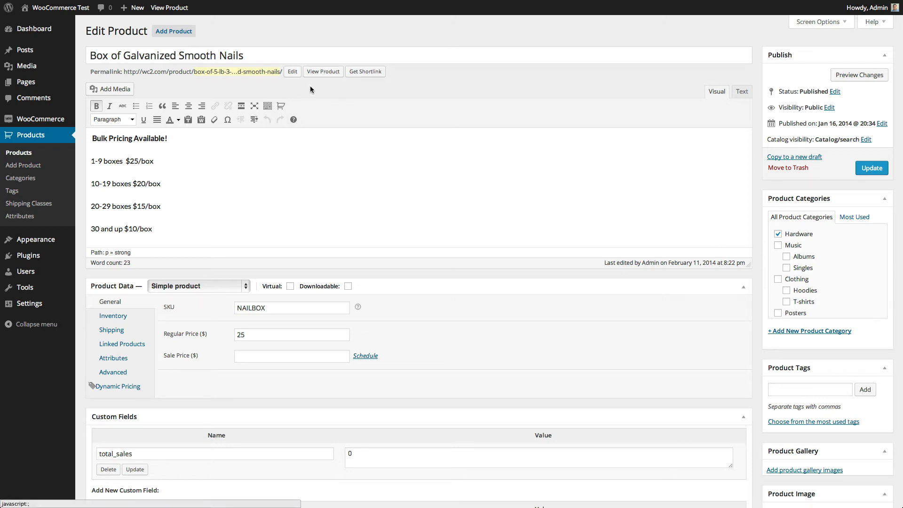
- View Box of Galvanized Smooth Nails on the storefront showing $25 struck through and $18.75
{"action": "left_click", "coordinate": [323, 71]}
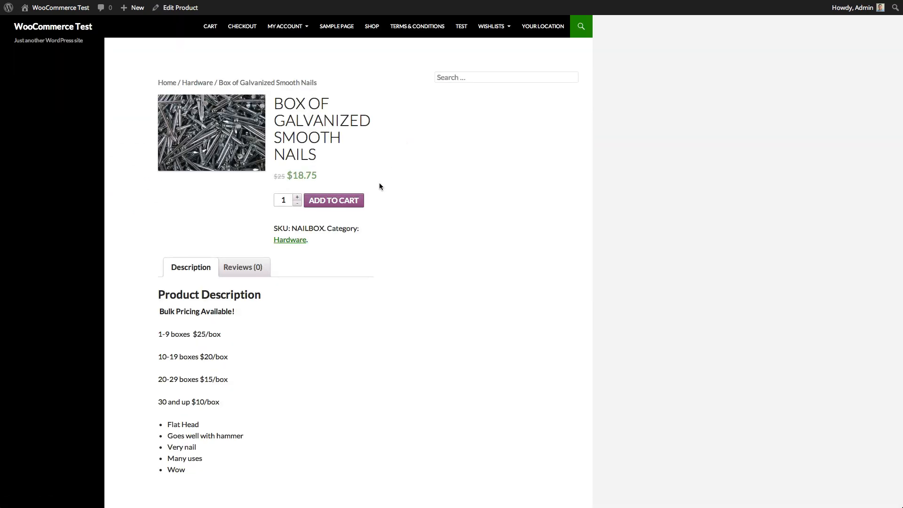